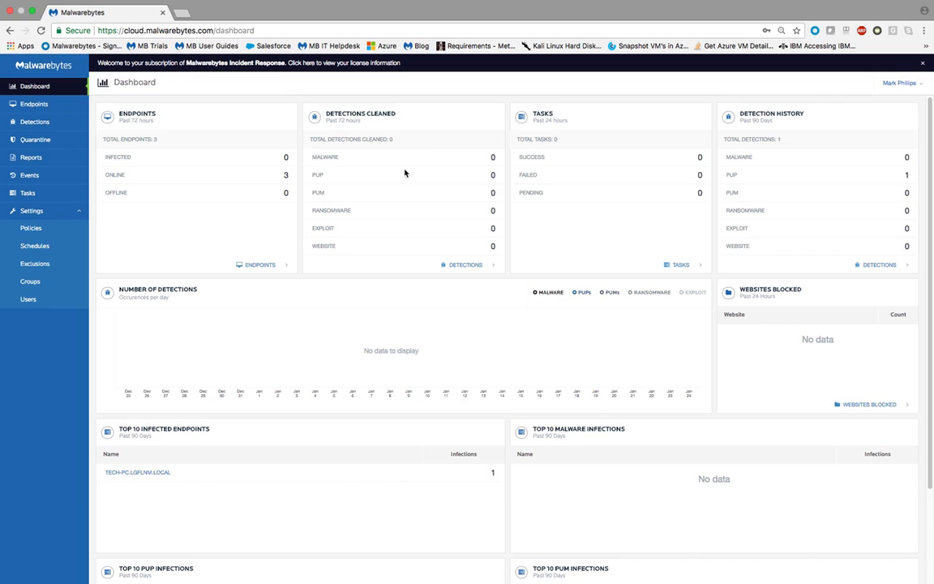
# Review the detections list and the detections recorded on the infected endpoint TECH-PC.LGFLNM.LOCAL, returning to the dashboard.
pyautogui.click(471, 267)
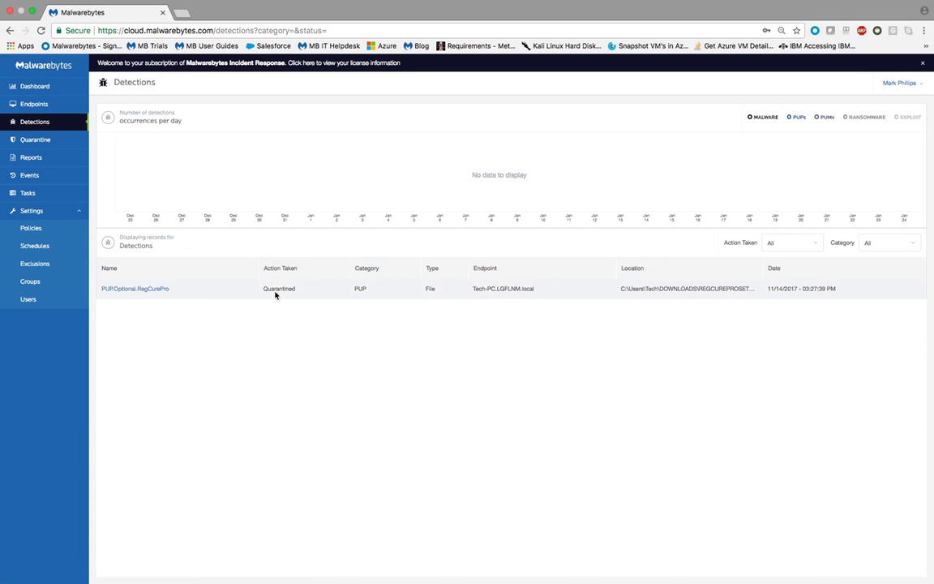
pyautogui.click(32, 86)
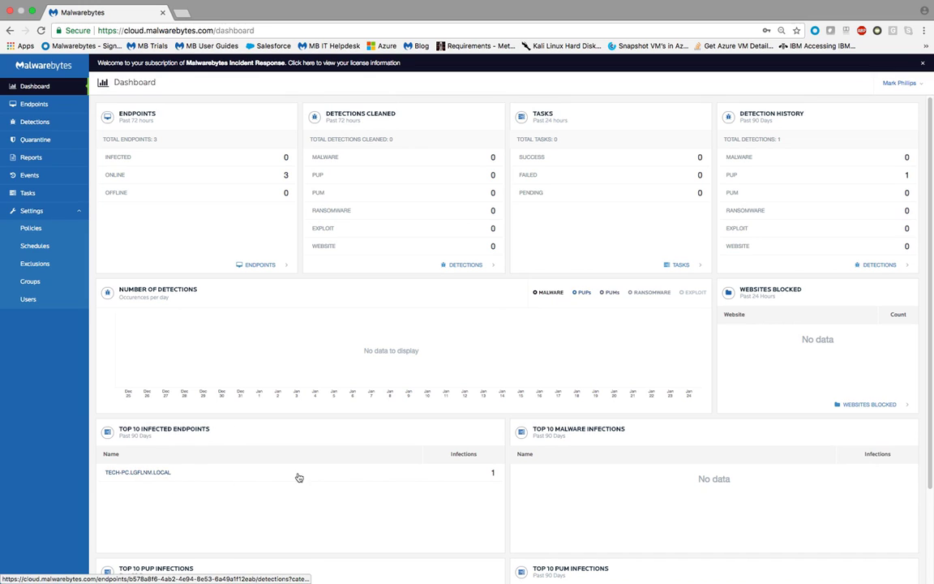
pyautogui.click(130, 473)
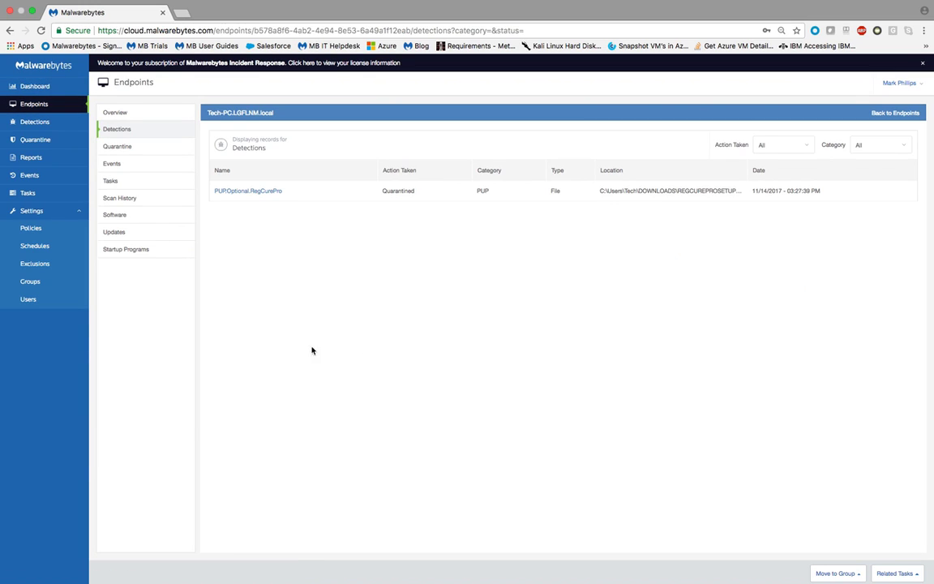
pyautogui.click(24, 84)
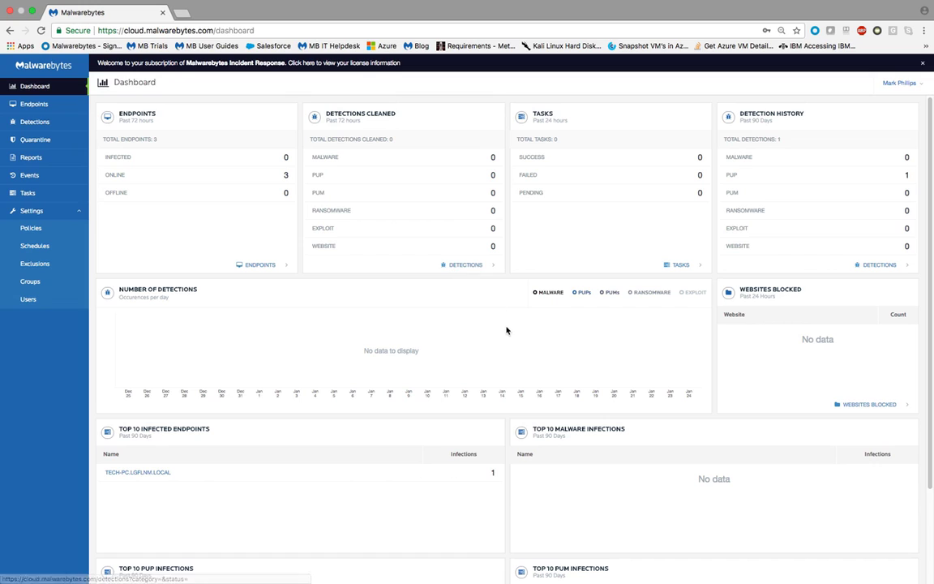
# Enable and save email notifications for Threat Found and Threat Cleaned in the account's notification settings.
pyautogui.click(922, 84)
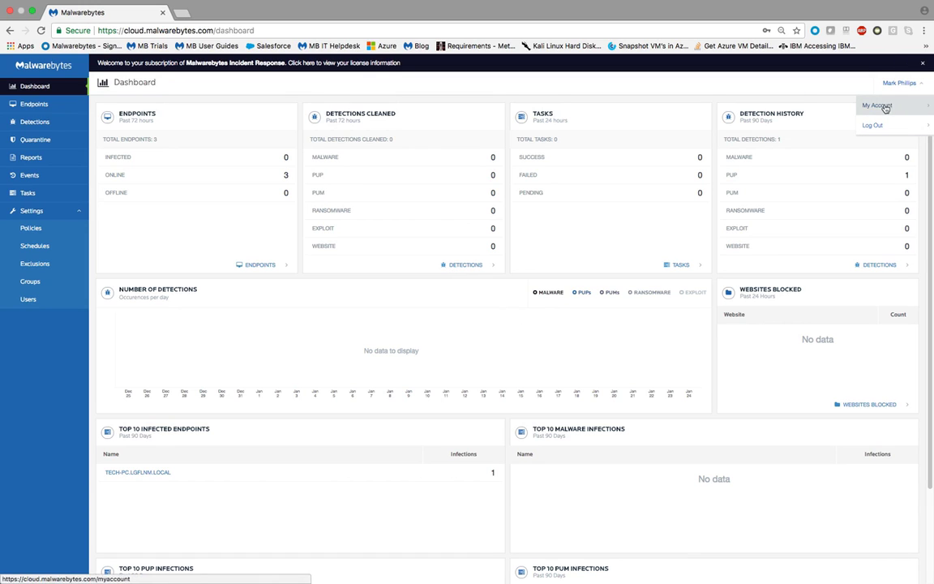
pyautogui.click(882, 104)
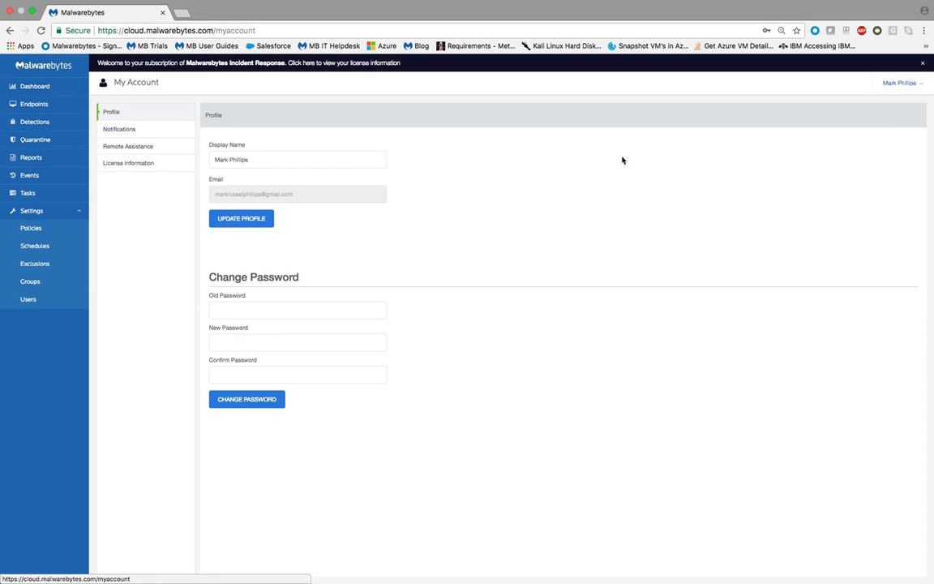
pyautogui.click(126, 130)
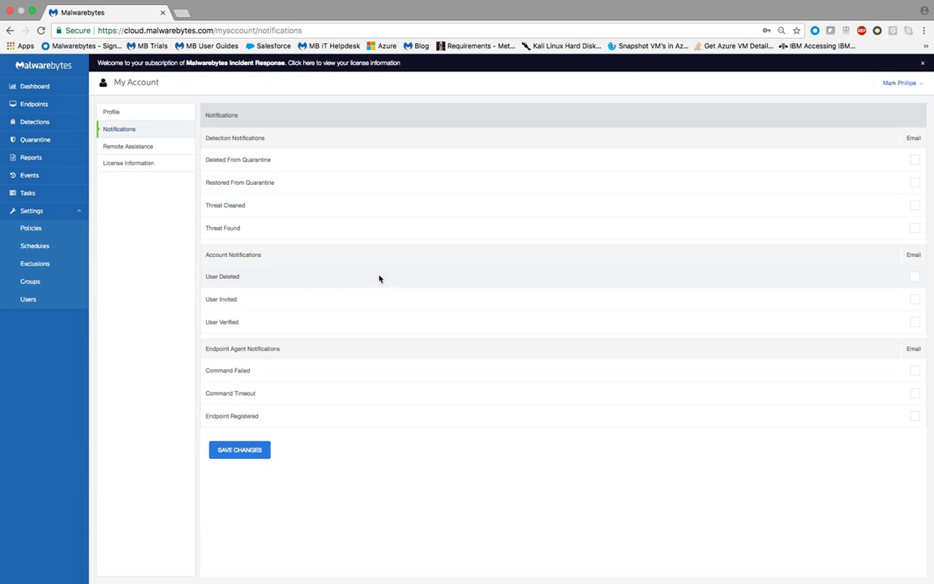
pyautogui.click(915, 230)
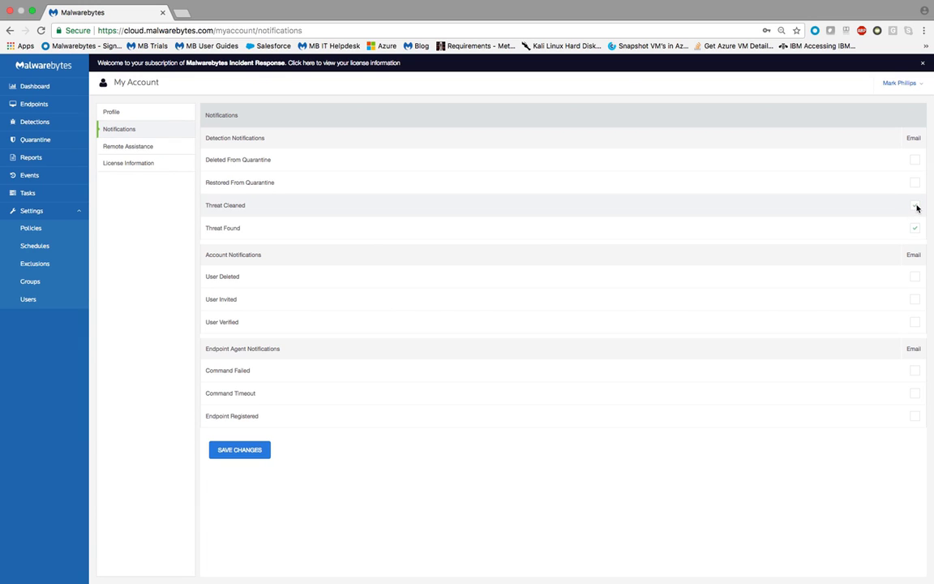
pyautogui.click(915, 207)
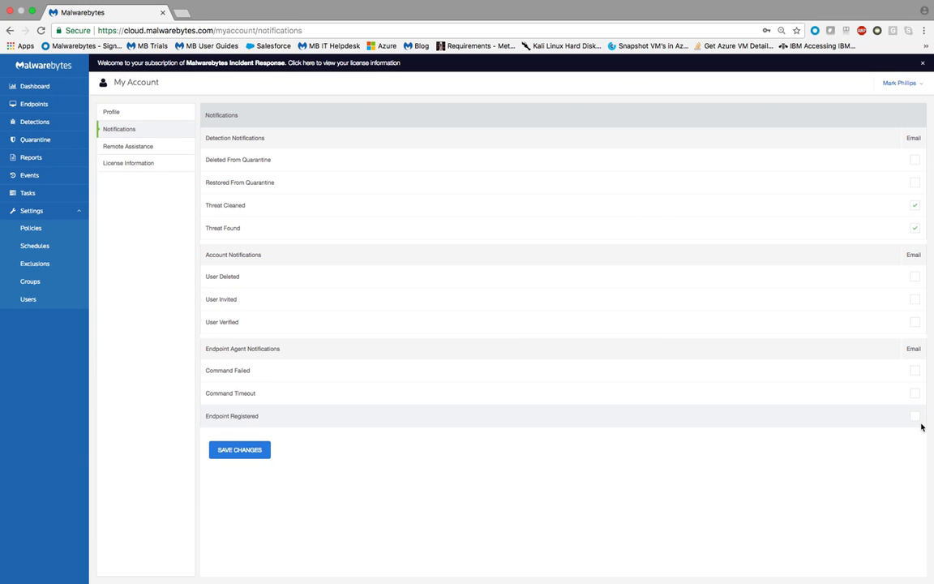
pyautogui.click(224, 449)
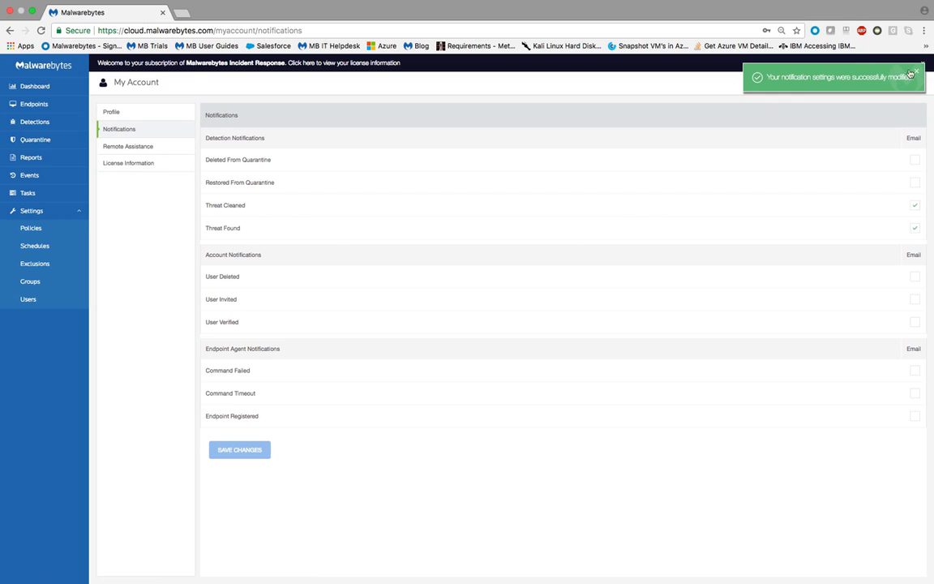
# Examine the endpoints list, its available group filters and the endpoint agent installers offered for adding endpoints.
pyautogui.click(27, 86)
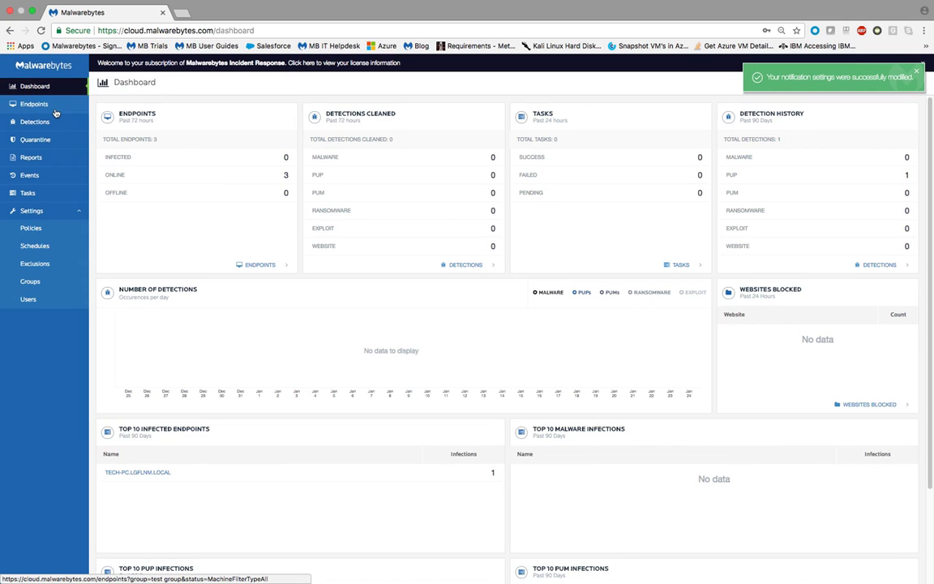
pyautogui.click(34, 104)
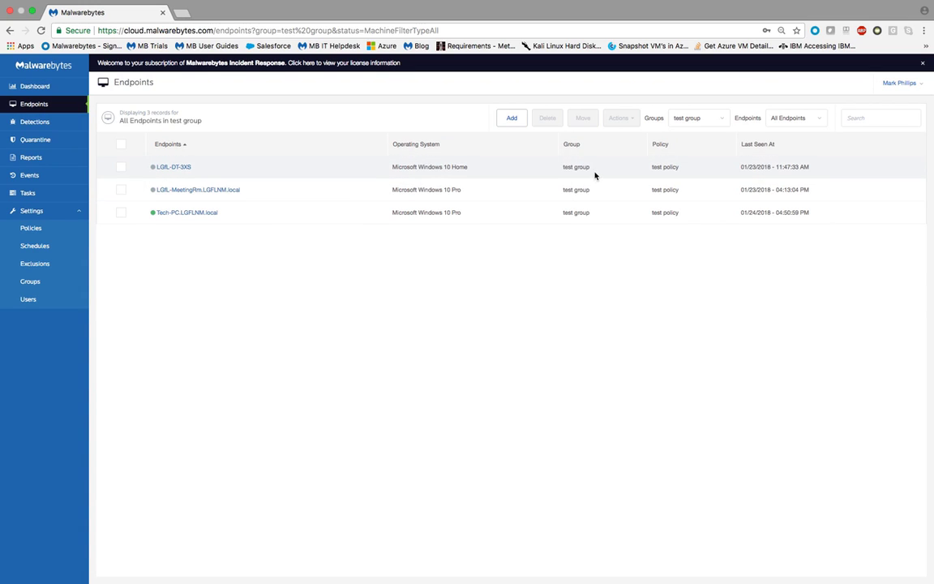
pyautogui.click(706, 121)
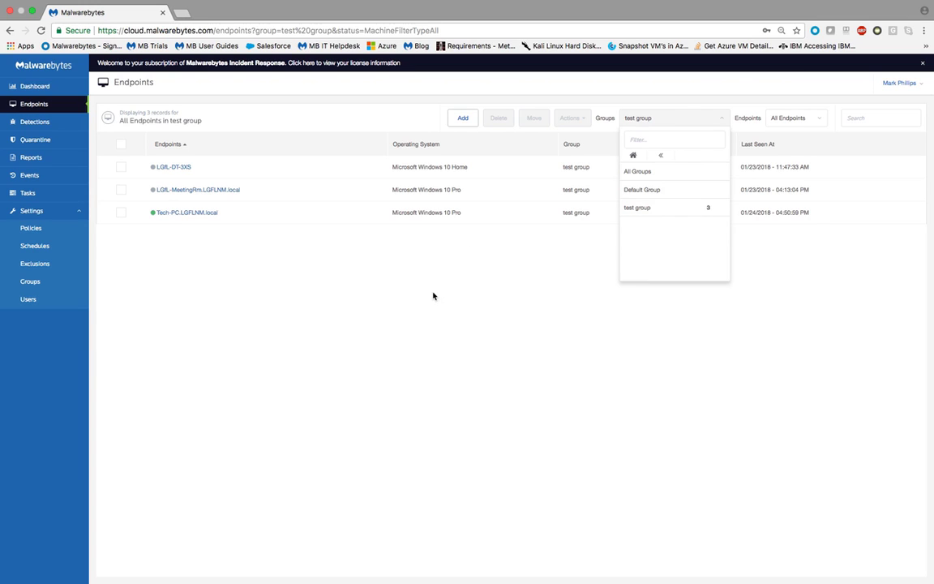
pyautogui.click(393, 268)
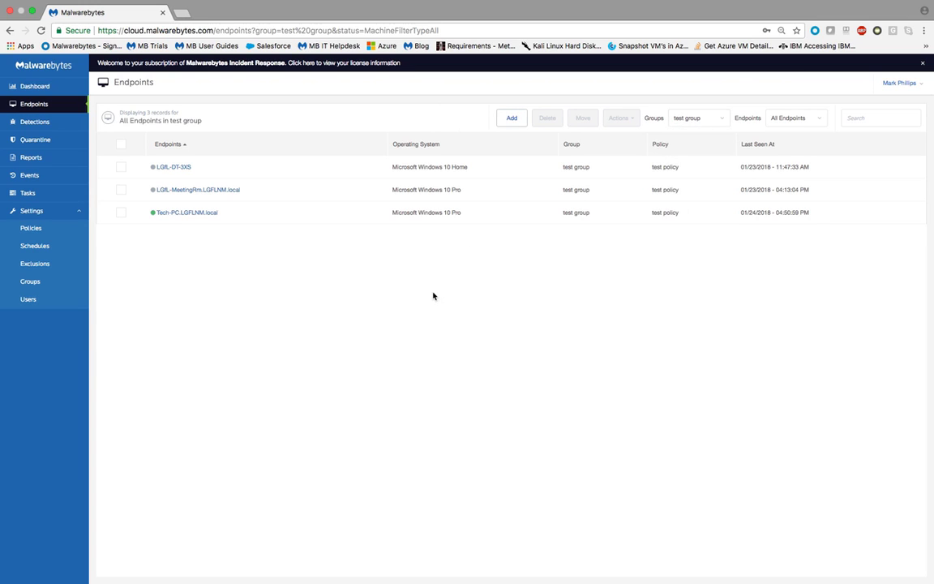
pyautogui.click(511, 119)
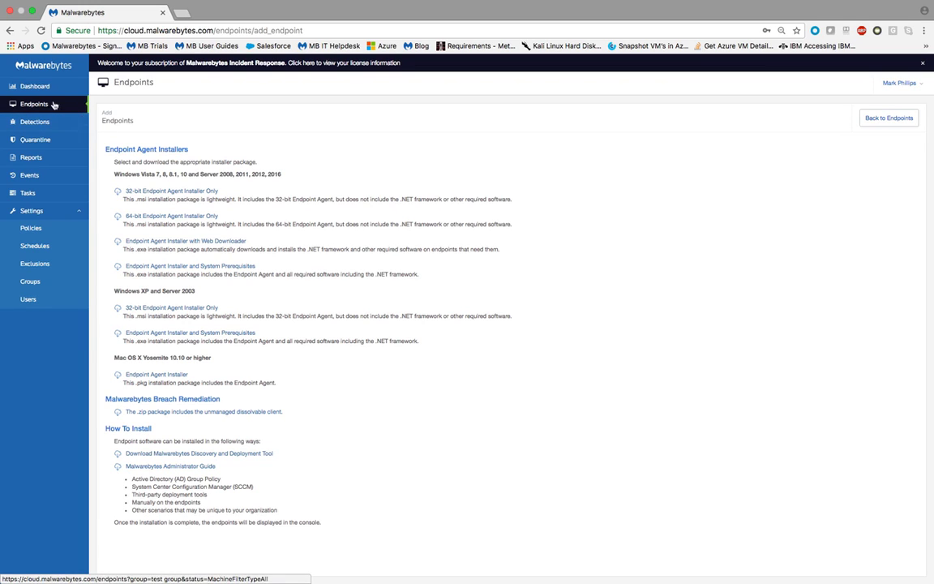
pyautogui.click(892, 127)
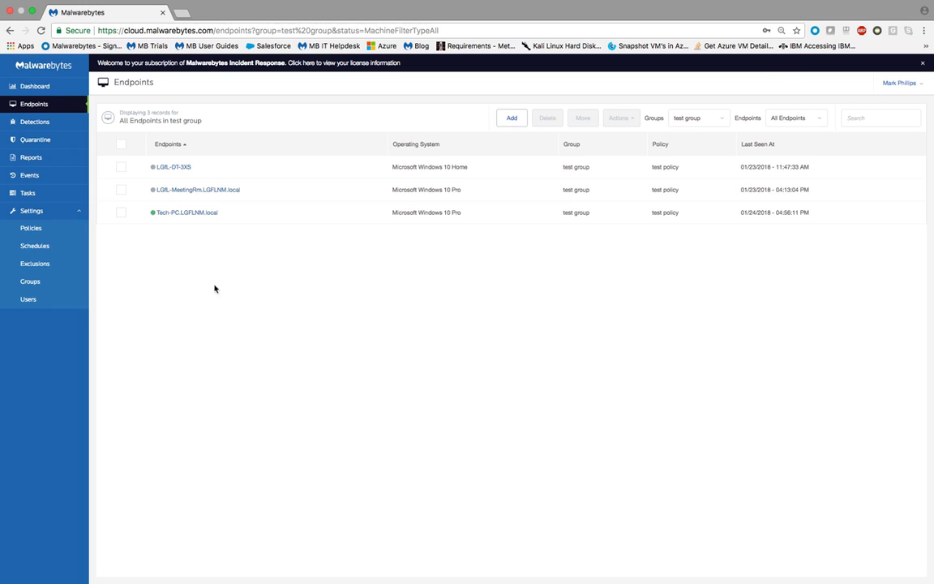
# Start a new policy named IT Policy and open its Windows asset management reporting options.
pyautogui.click(29, 228)
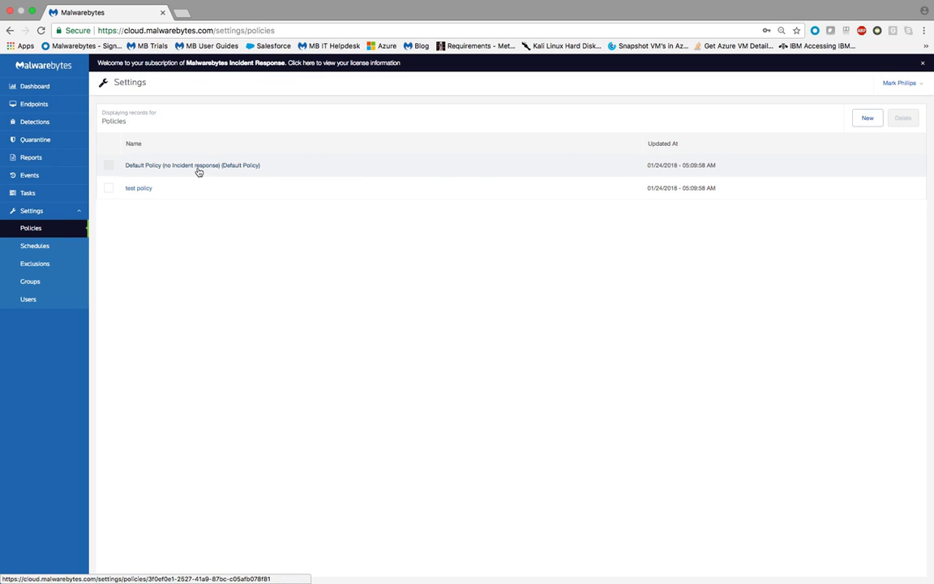
pyautogui.click(868, 118)
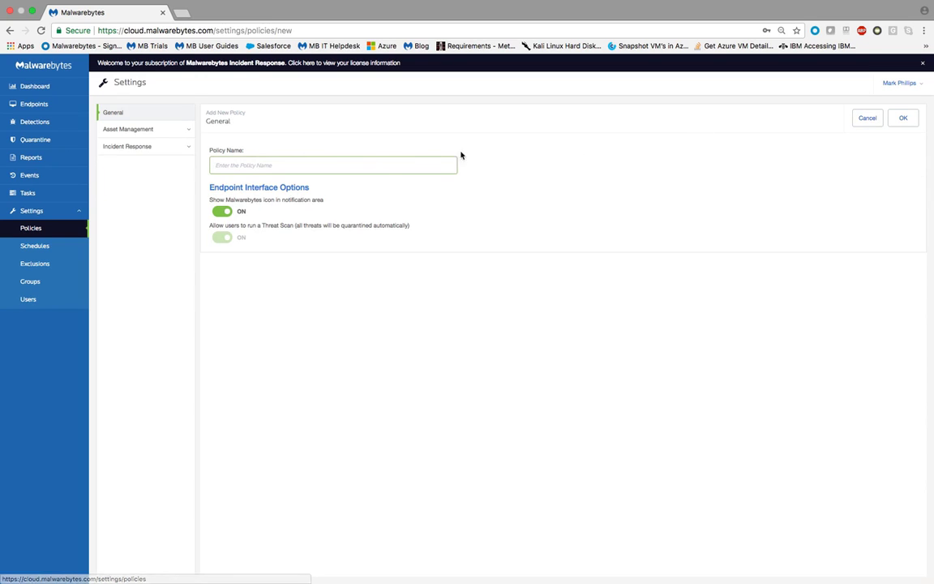
pyautogui.click(317, 168)
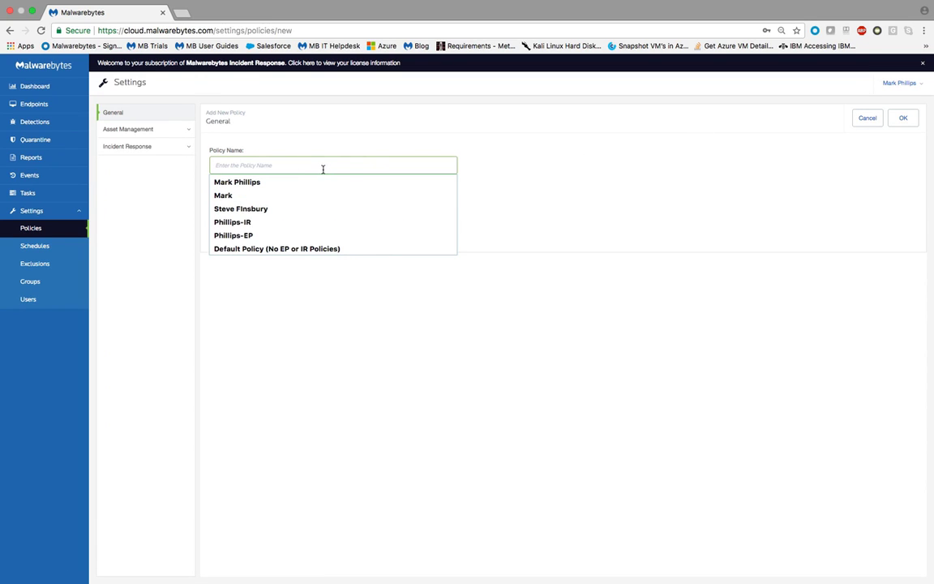
pyautogui.write('IT Policy')
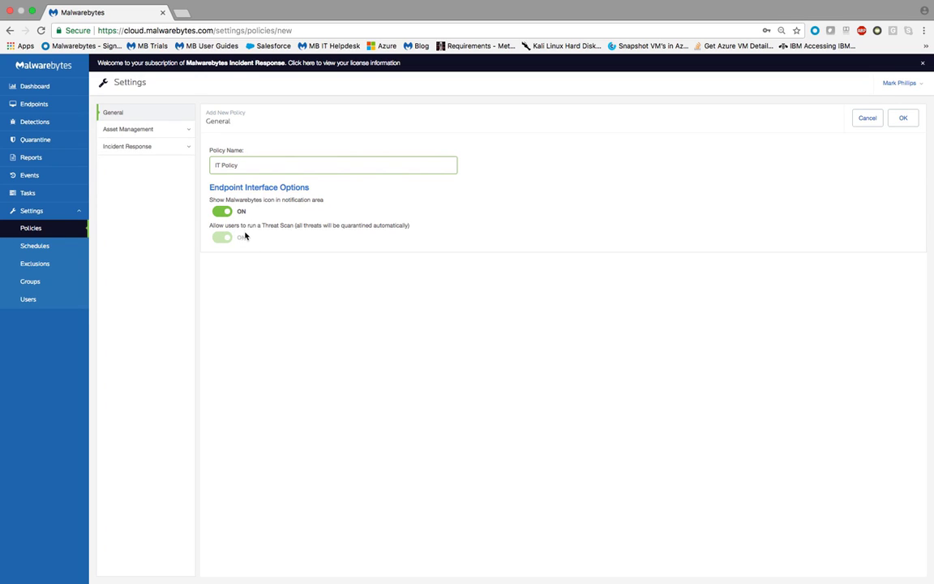
pyautogui.click(150, 132)
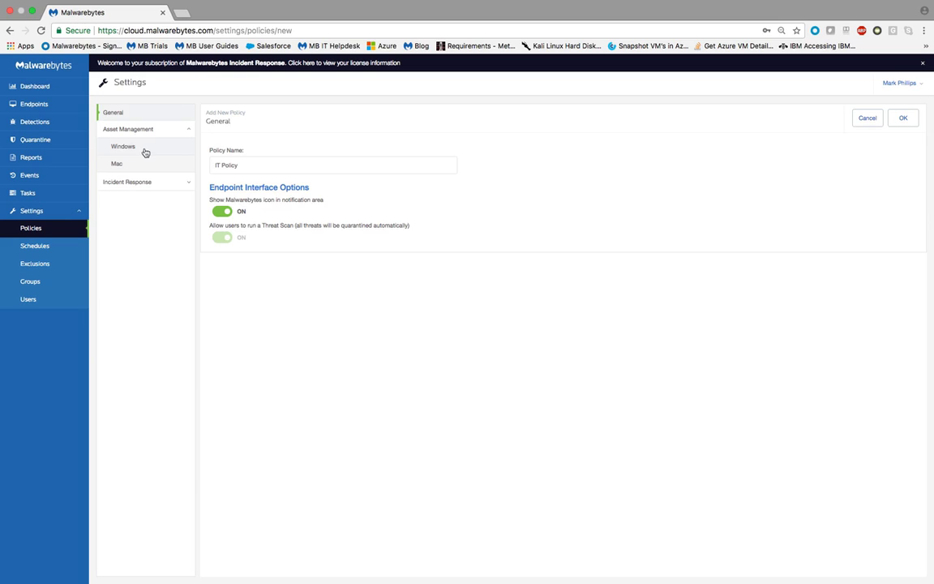
pyautogui.click(145, 153)
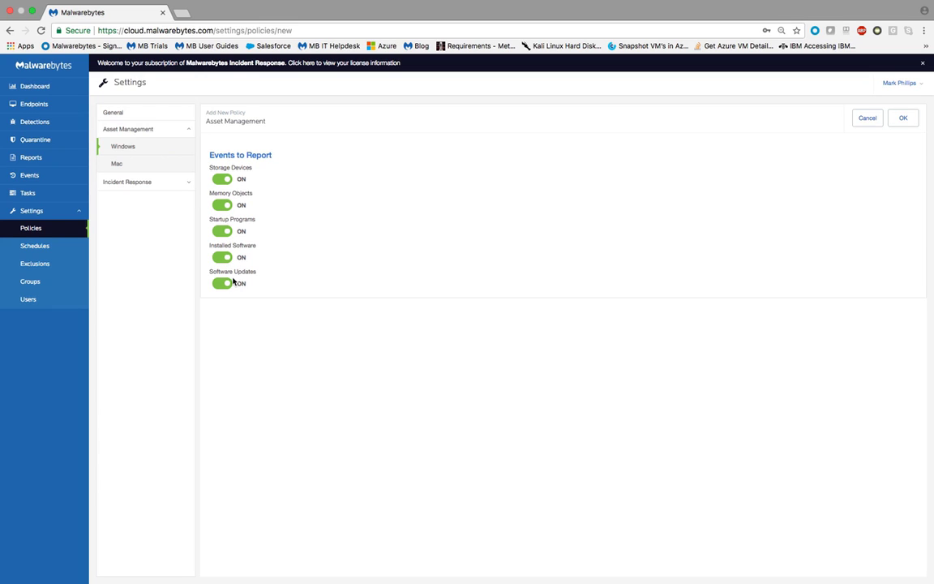
# Turn on Incident Response for Windows in the policy and keep Potentially Unwanted Programs treated as malware.
pyautogui.click(180, 183)
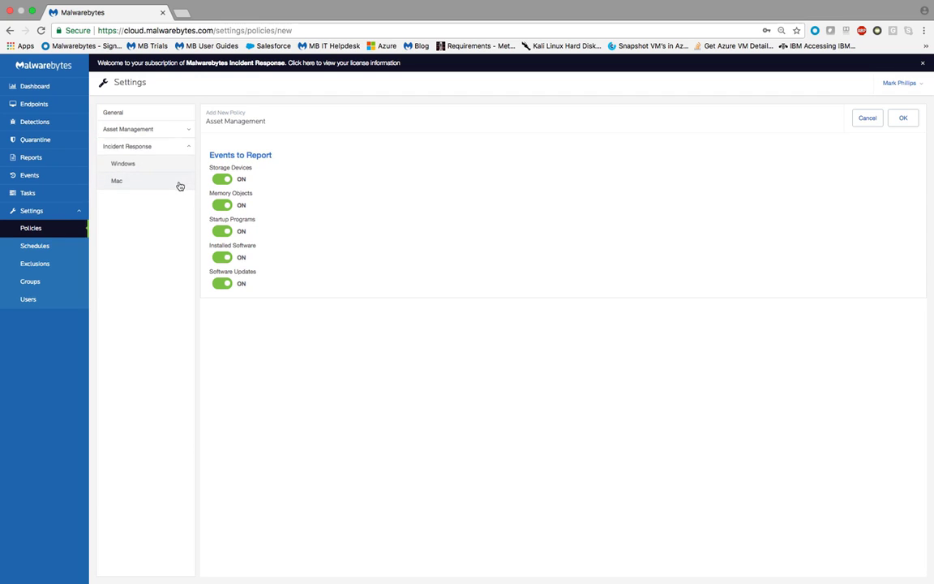
pyautogui.click(136, 165)
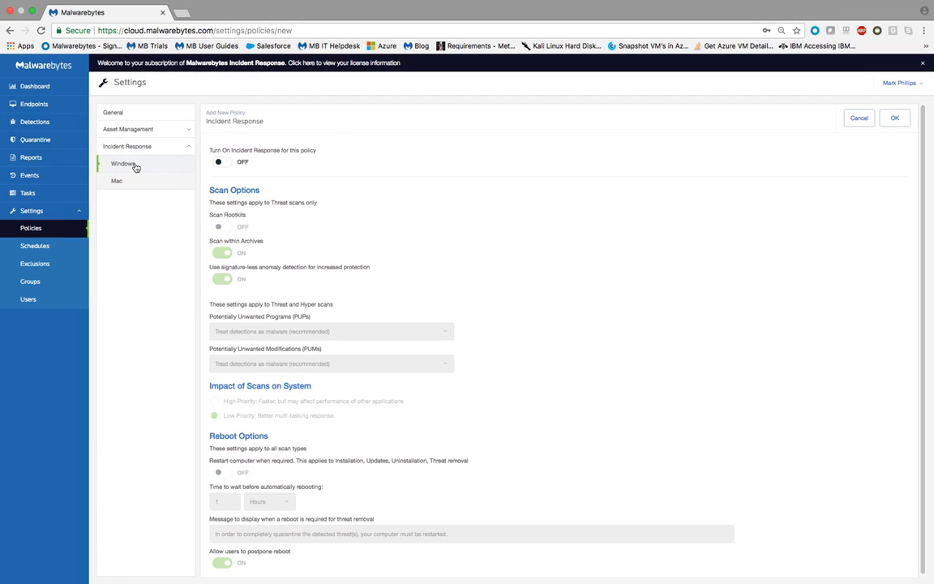
pyautogui.click(227, 163)
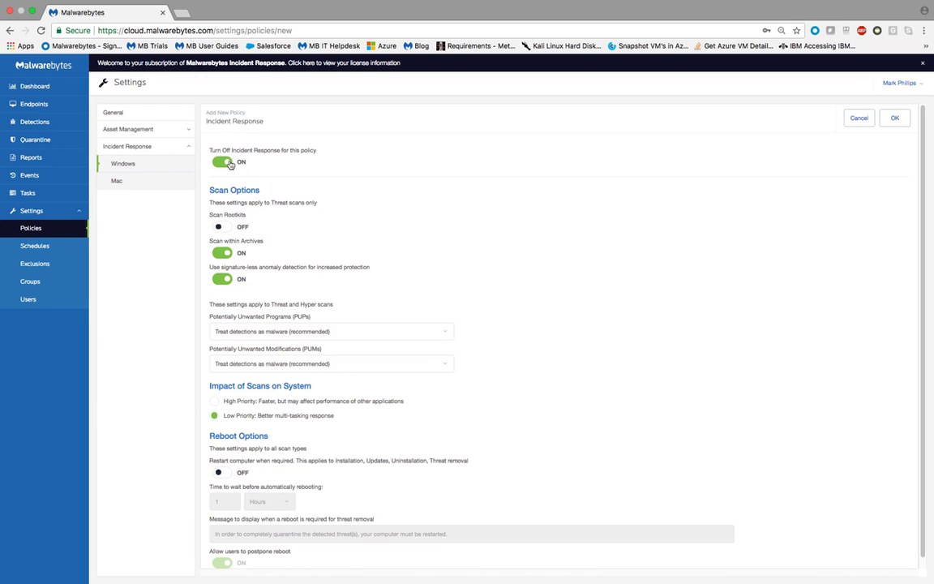
pyautogui.scroll(-1, 256, 223)
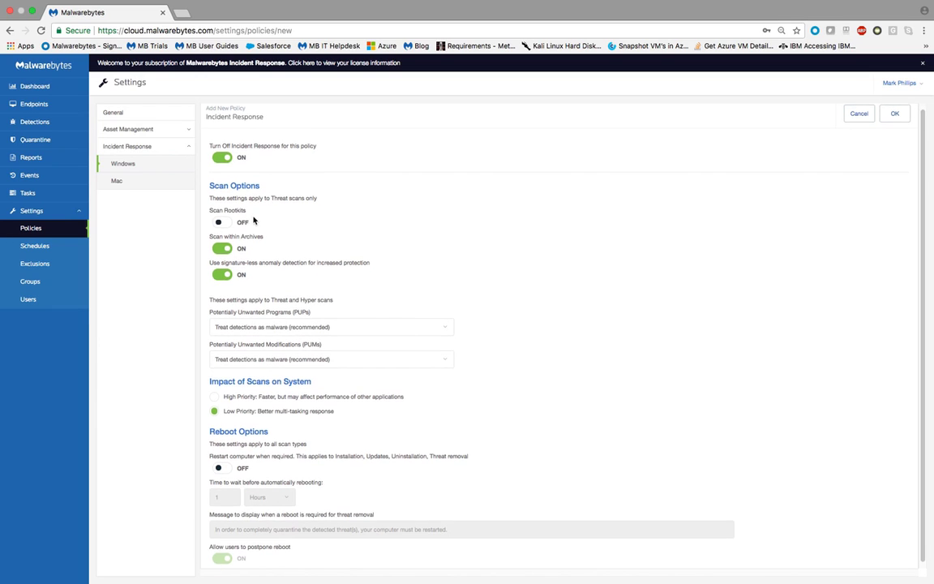
pyautogui.scroll(-1, 365, 296)
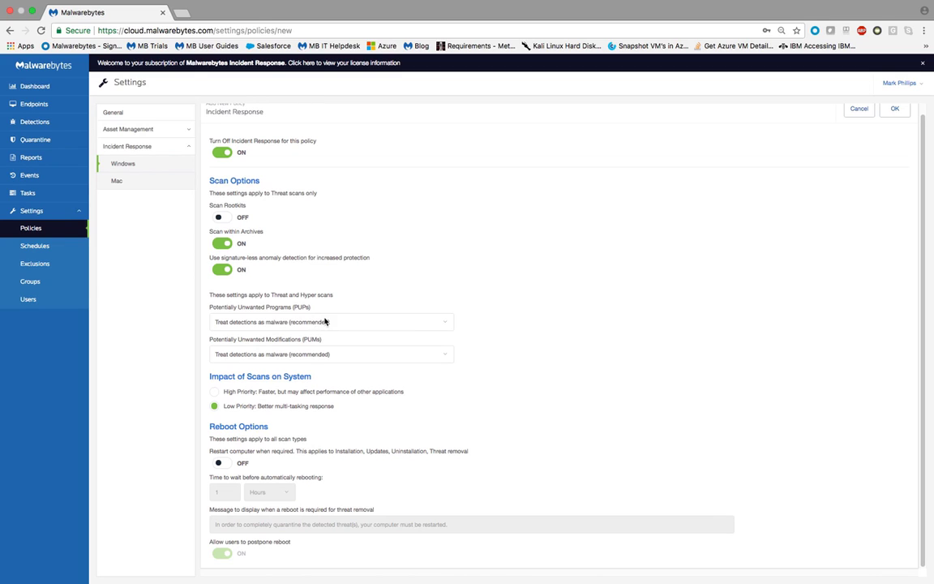
pyautogui.click(351, 325)
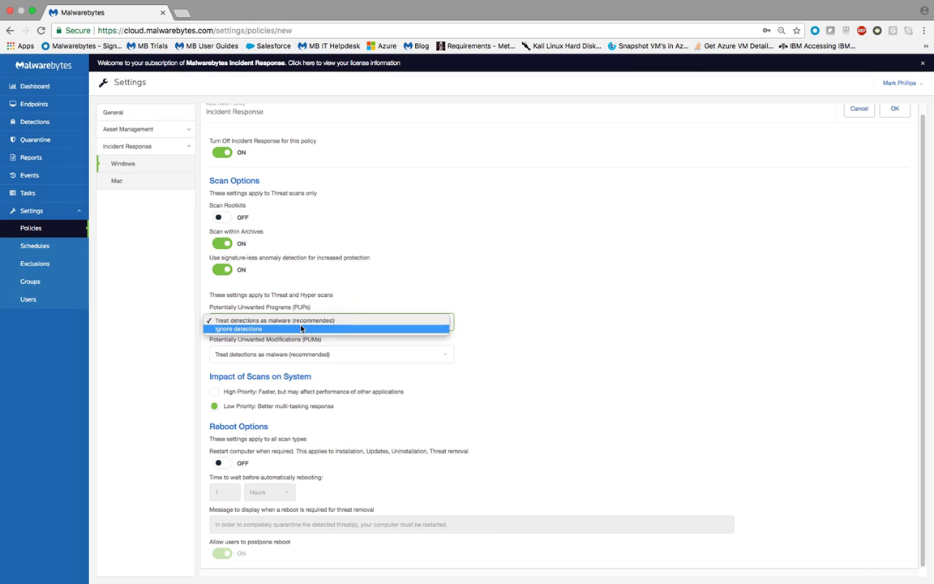
pyautogui.click(313, 321)
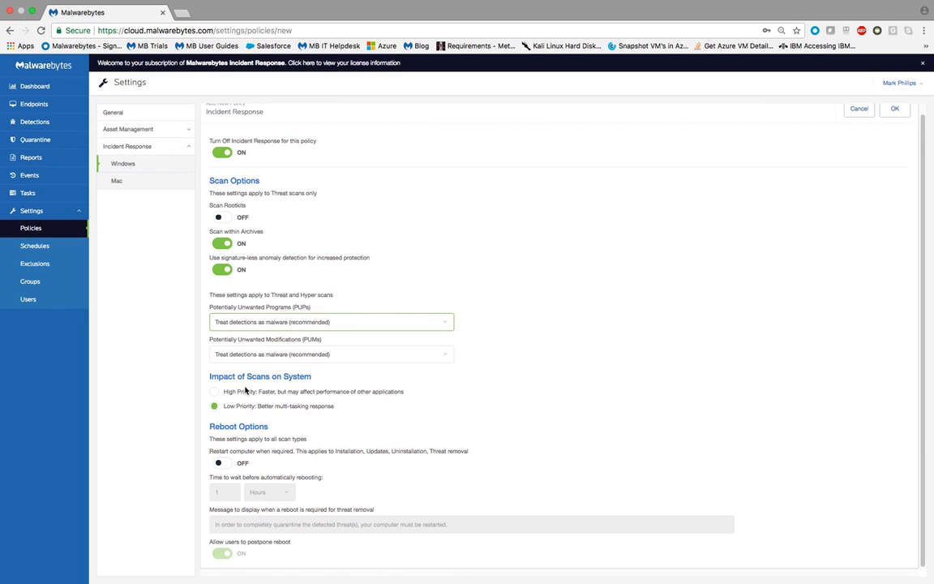
# Enable restarting Windows computers when required, keeping a 1-hour wait before automatic reboot.
pyautogui.click(222, 464)
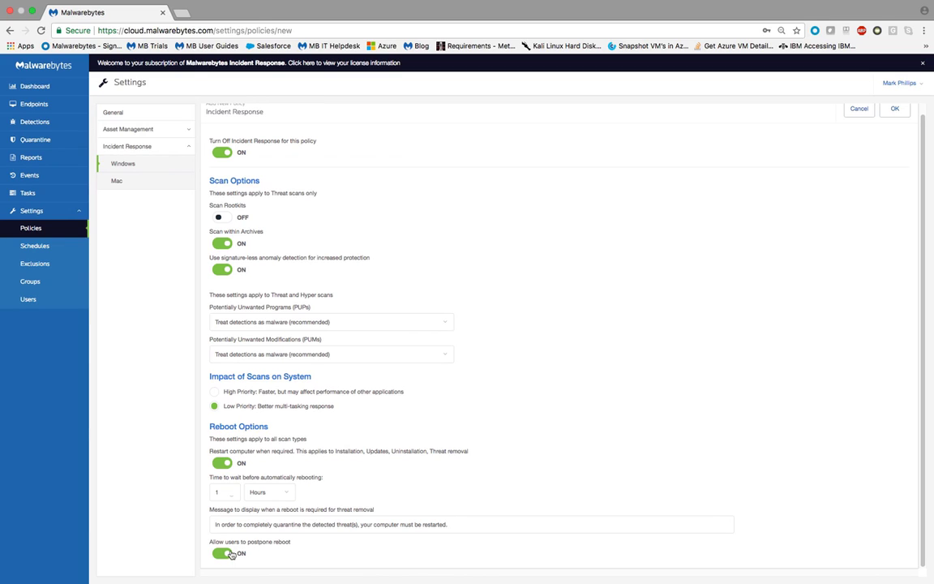
pyautogui.click(232, 491)
pyautogui.scroll(1, 446, 282)
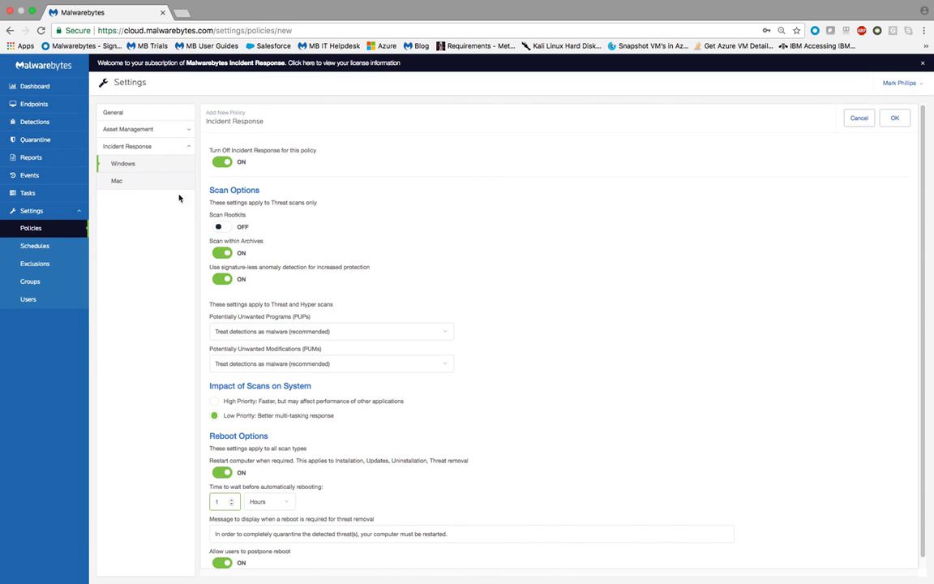
# Turn on Mac Incident Response with restarting the computer when required, and save the policy.
pyautogui.click(128, 181)
pyautogui.click(223, 162)
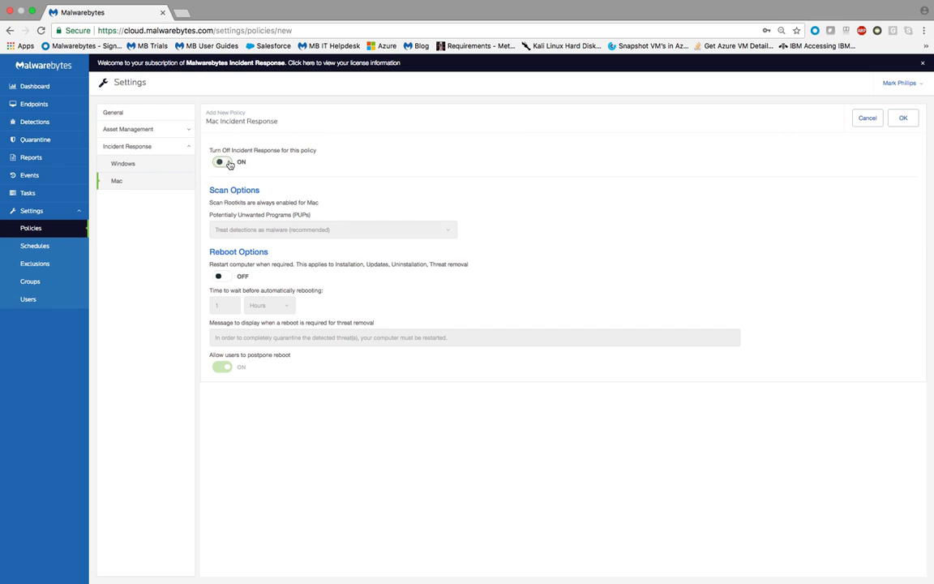
pyautogui.click(220, 277)
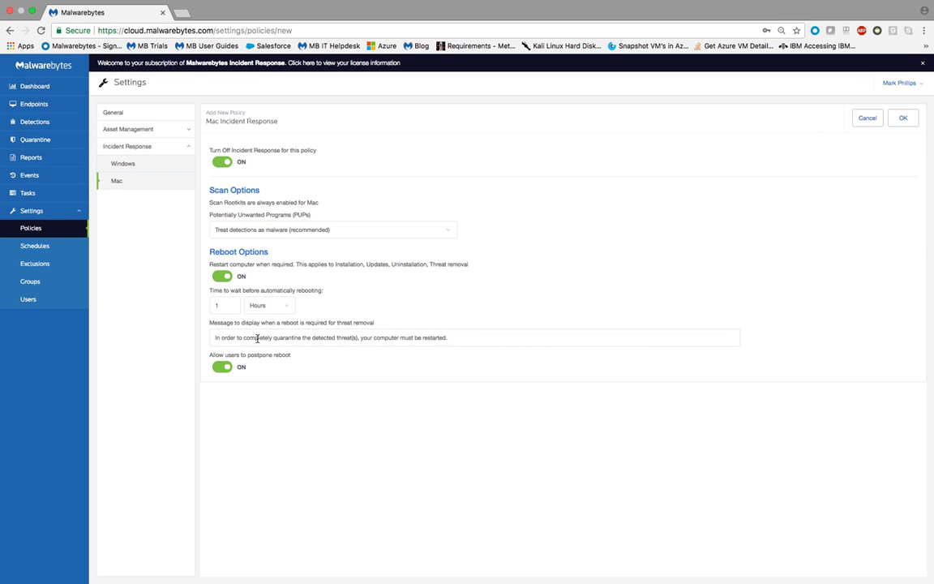
pyautogui.click(904, 119)
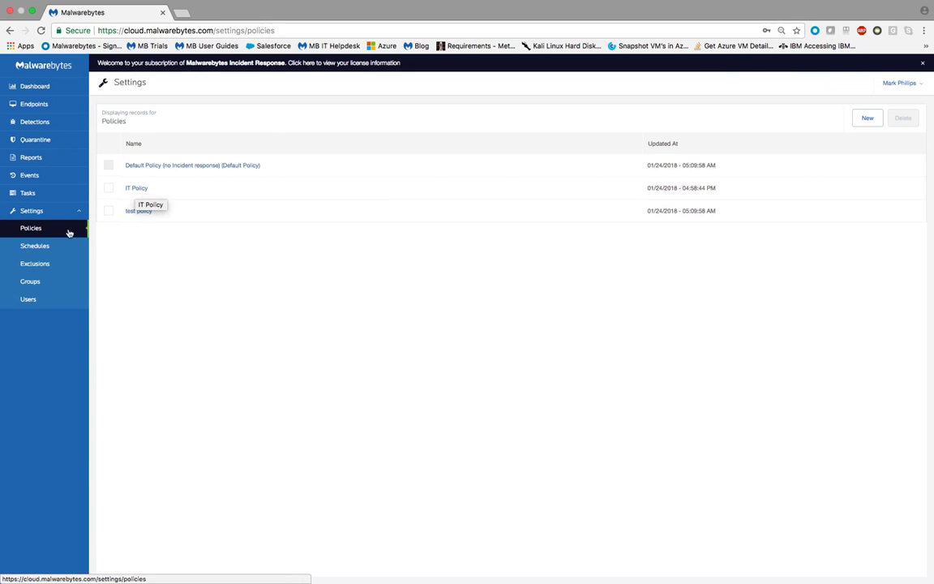
# Add an endpoint group named IT Machines, assign it the IT Policy, and save it.
pyautogui.click(33, 285)
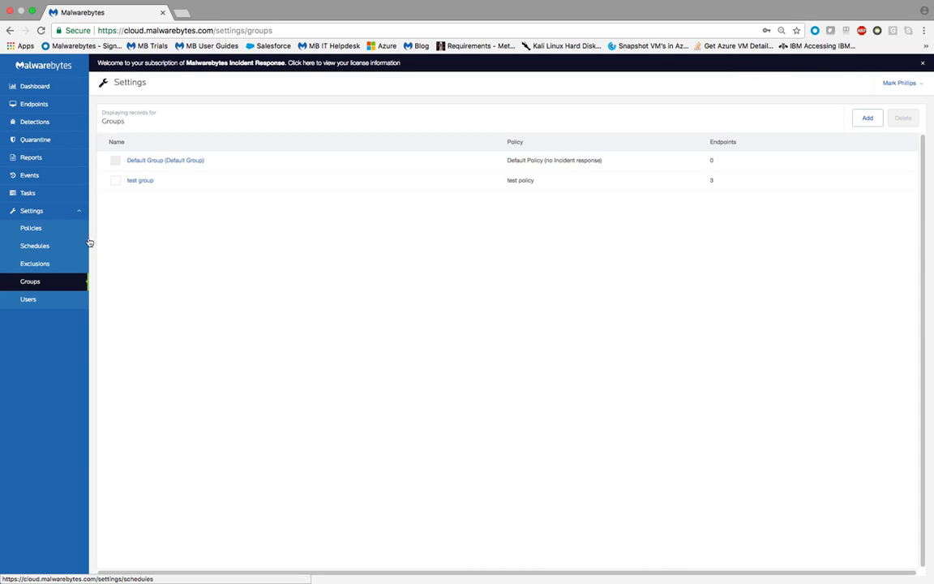
pyautogui.click(866, 119)
pyautogui.click(395, 170)
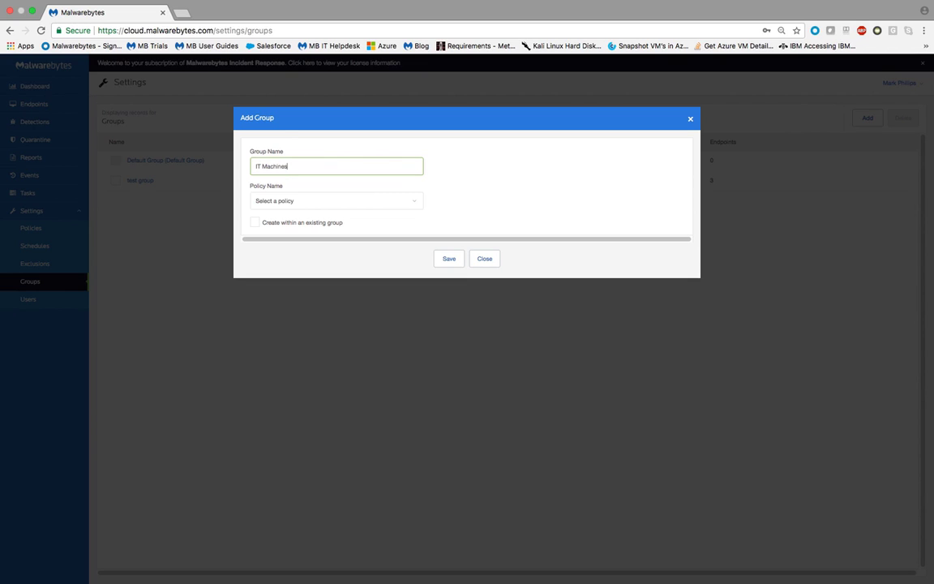
pyautogui.click(284, 201)
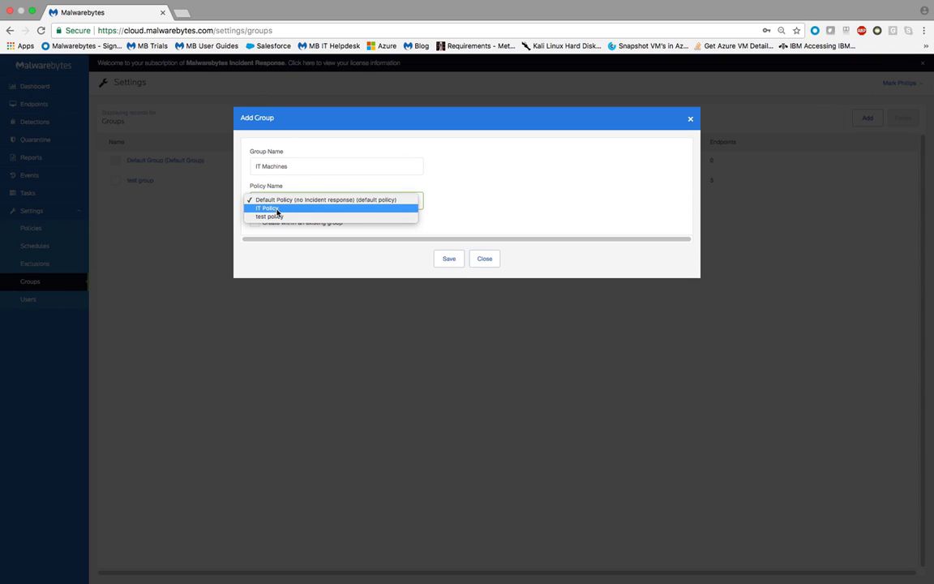
pyautogui.click(277, 208)
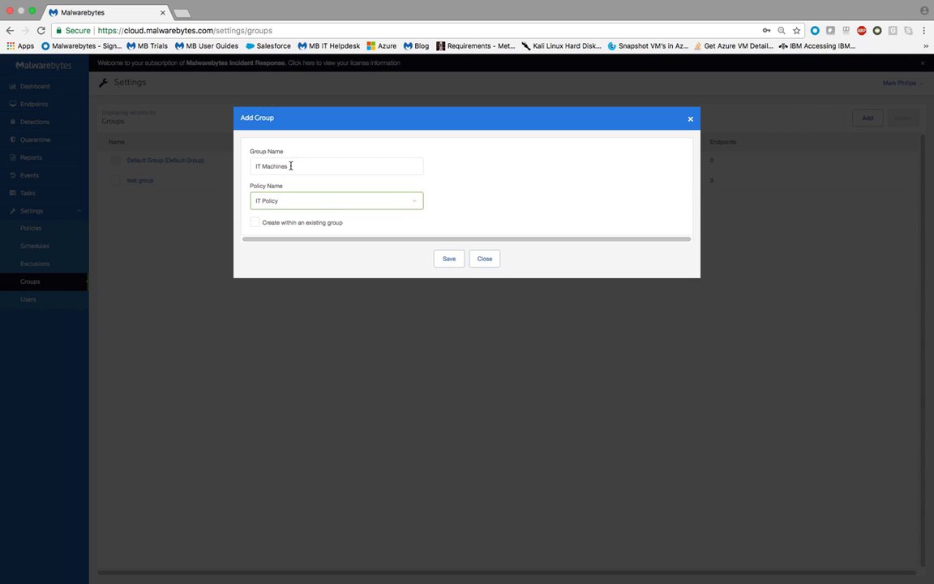
pyautogui.click(488, 260)
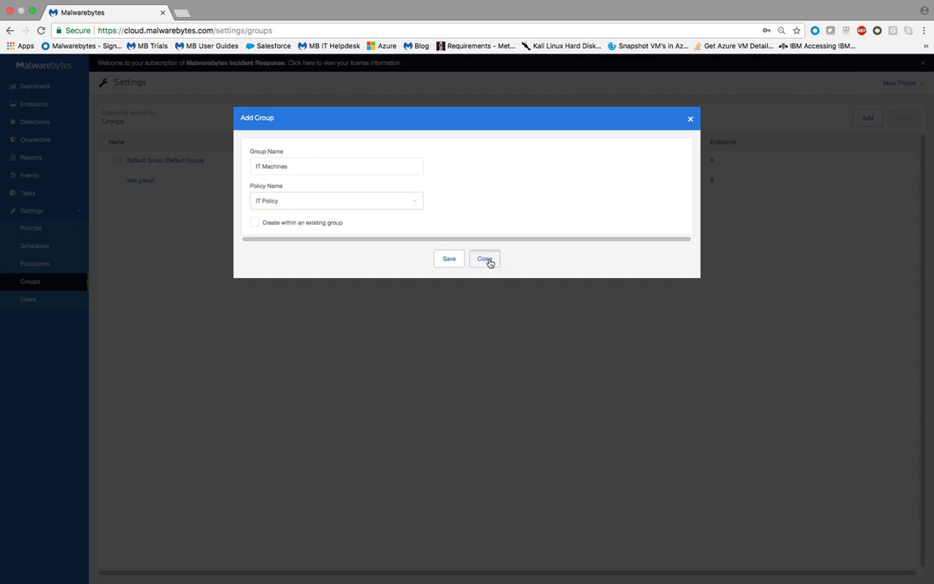
pyautogui.click(444, 260)
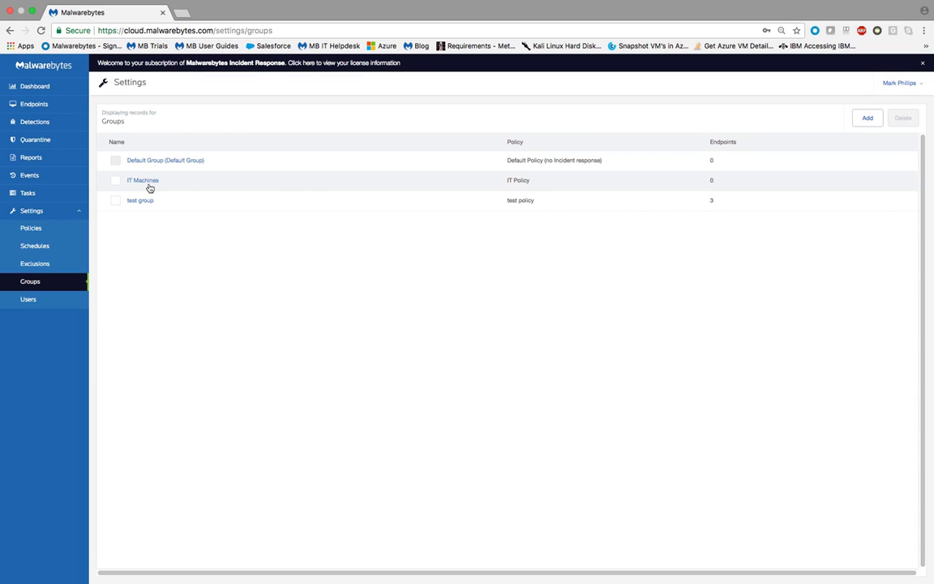
# Move the endpoint Tech-PC.LGFLNM.local from test group into the IT Machines group.
pyautogui.click(36, 106)
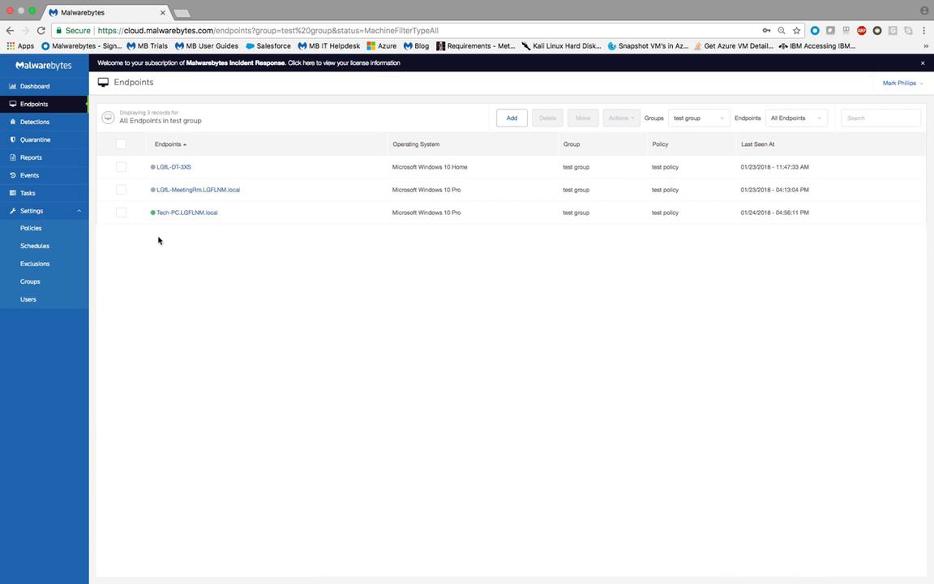
pyautogui.click(120, 213)
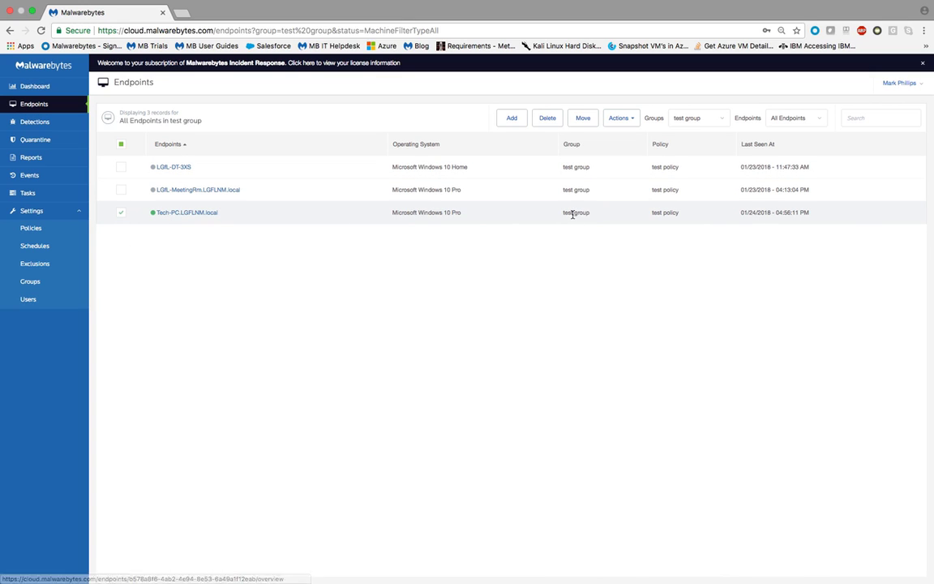
pyautogui.click(582, 122)
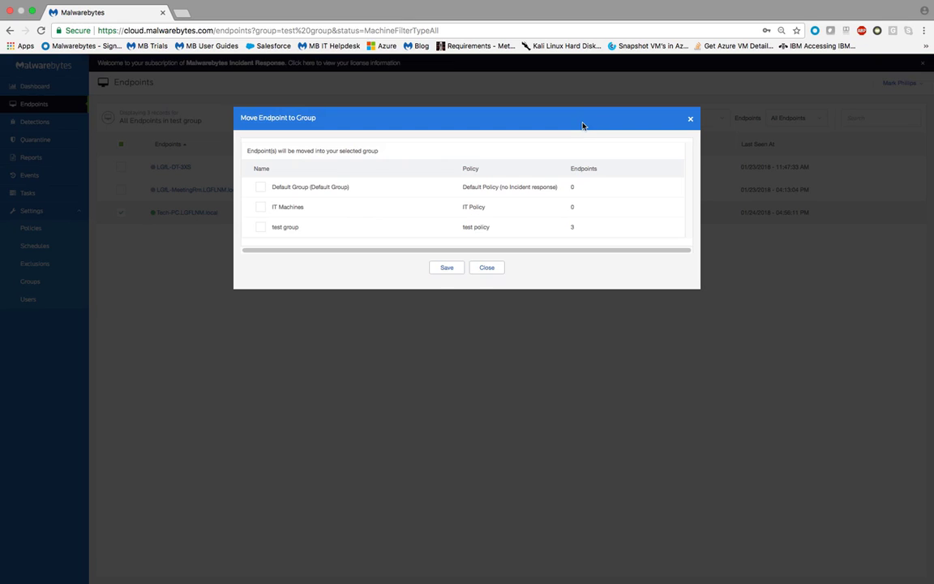
pyautogui.click(261, 210)
pyautogui.click(447, 267)
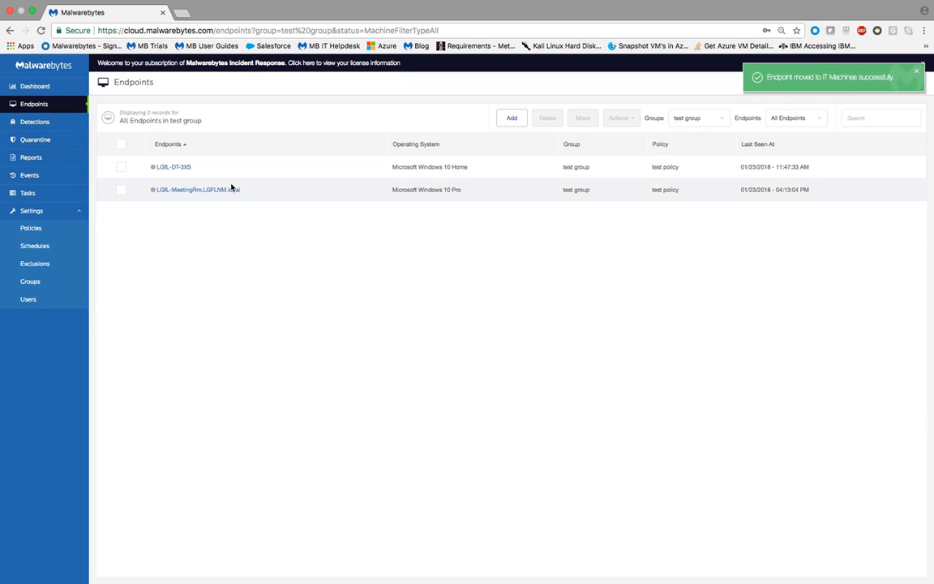
# Filter the endpoints to the IT Machines group and open the details of Tech-PC.LGFLNM.local.
pyautogui.click(705, 120)
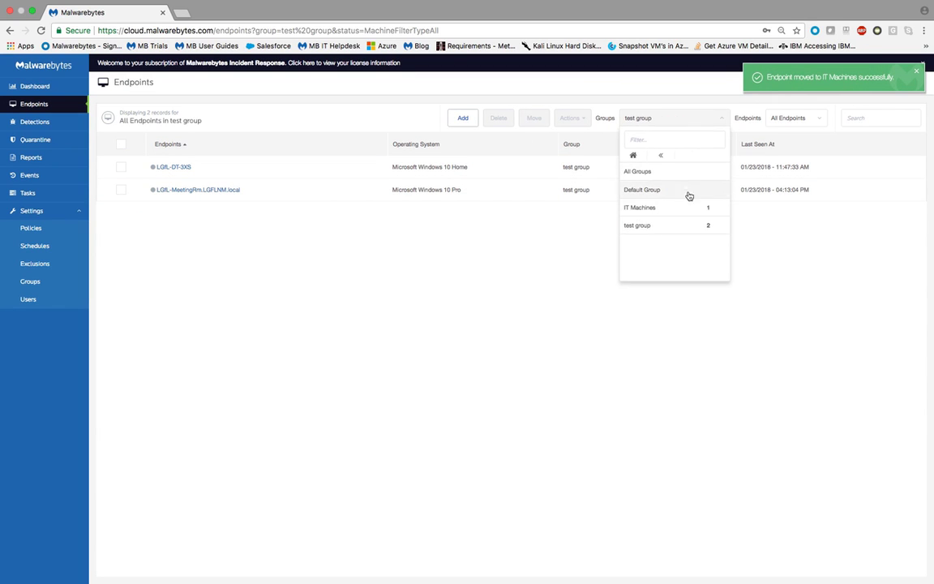
pyautogui.click(669, 209)
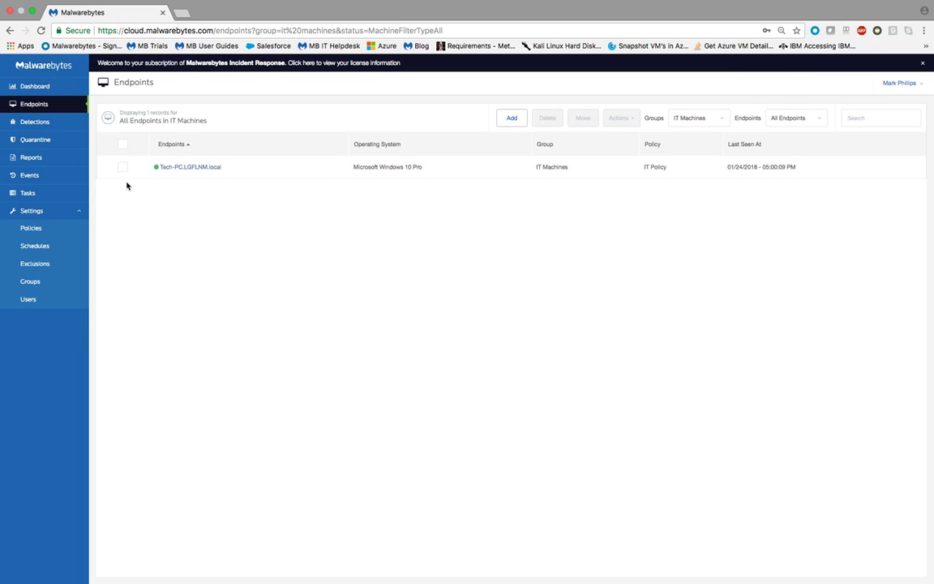
pyautogui.click(196, 167)
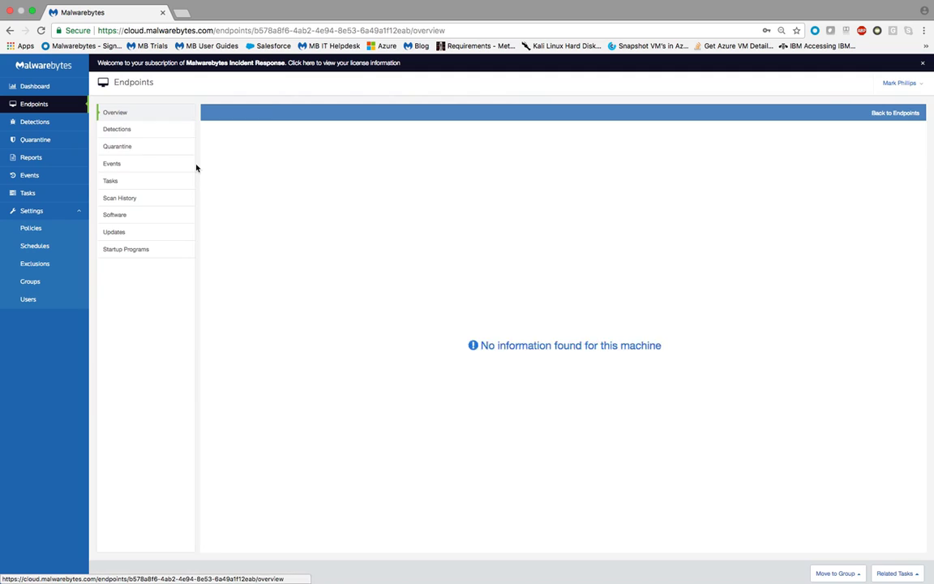
# Review the endpoint's installed software, its updates and its startup programs.
pyautogui.click(120, 215)
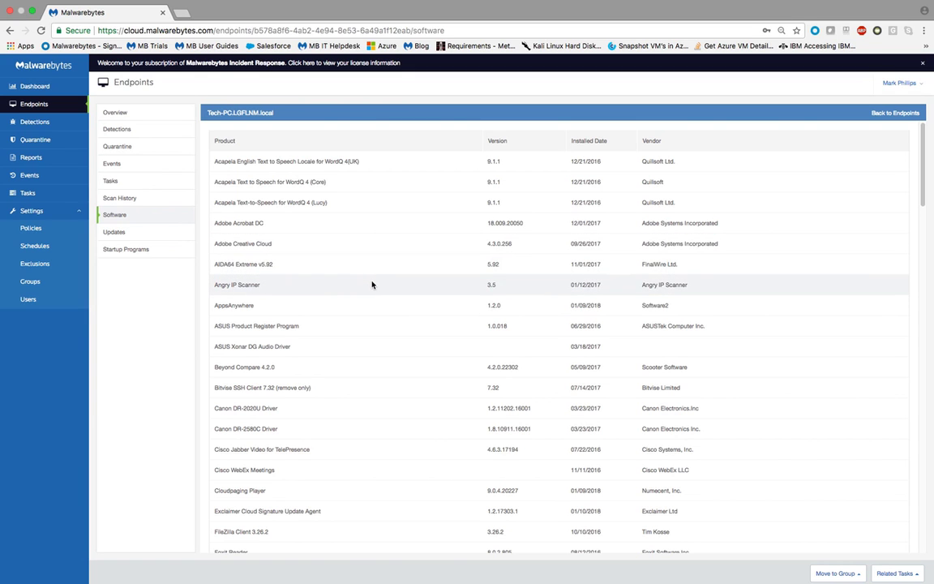
pyautogui.scroll(-15, 373, 283)
pyautogui.scroll(-5, 373, 292)
pyautogui.click(132, 240)
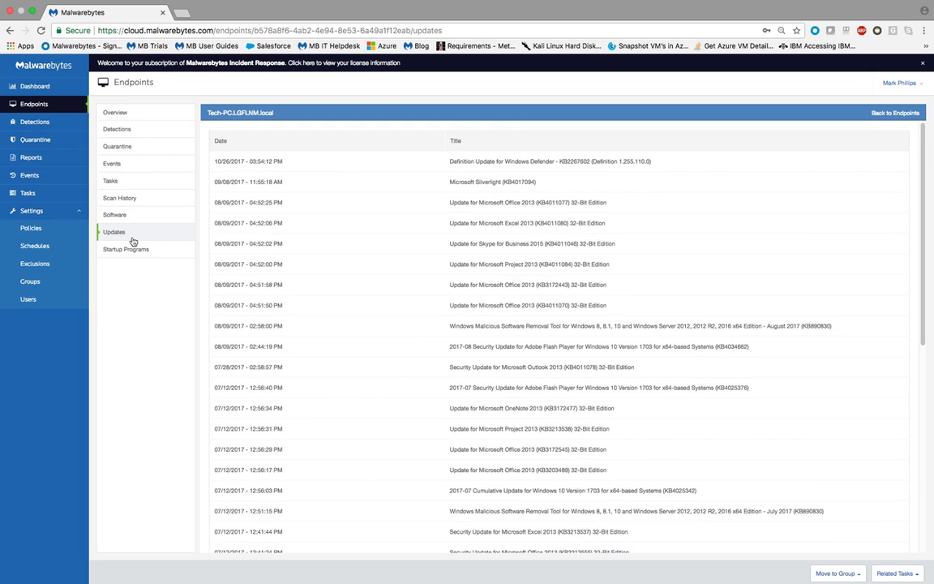
pyautogui.click(163, 258)
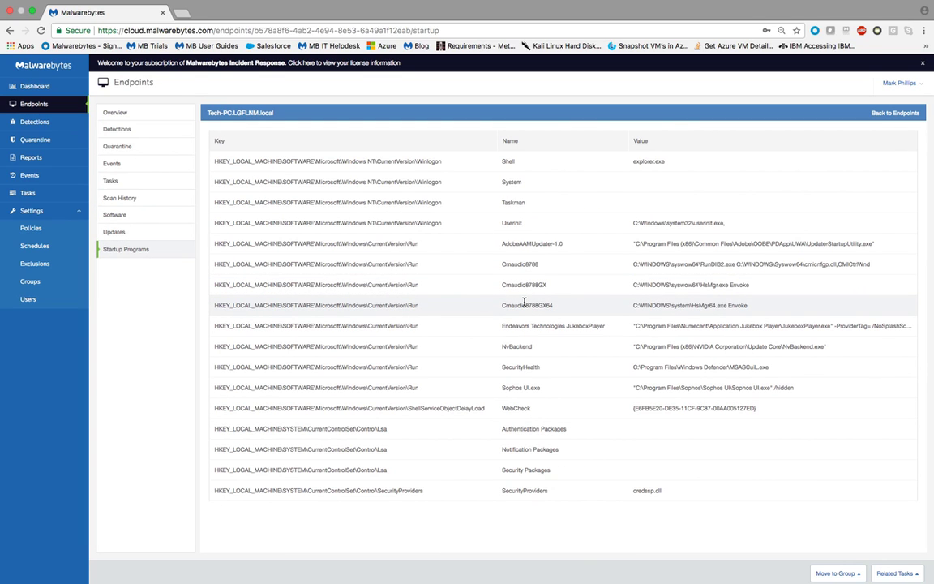
# Generate the CSV report of detections for the previous 30 days and look over the other available reports.
pyautogui.click(39, 159)
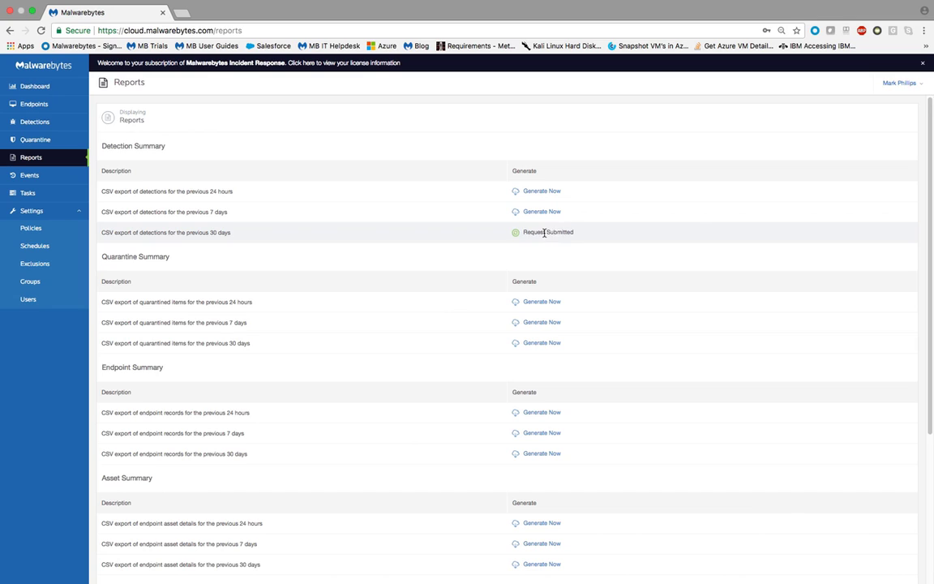
pyautogui.click(542, 233)
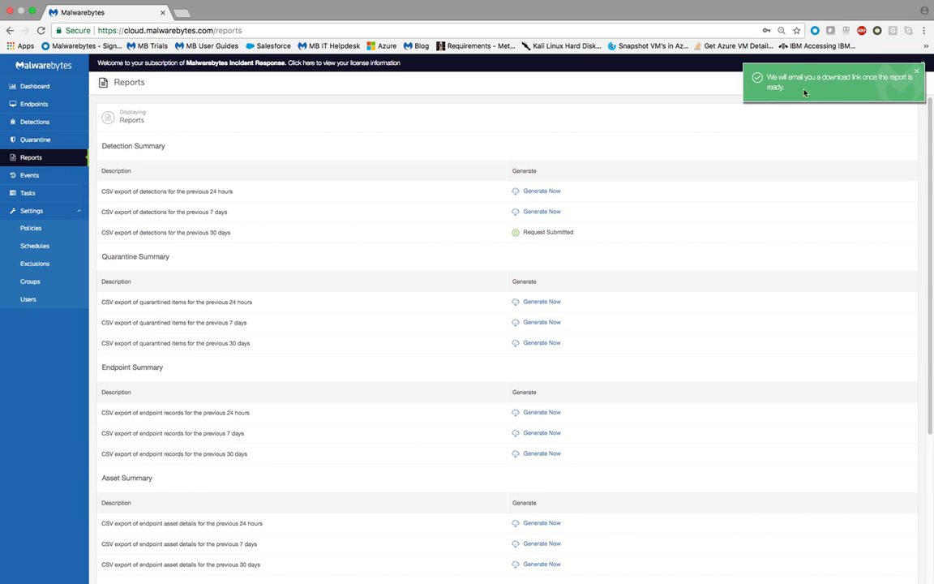
pyautogui.scroll(-2, 267, 223)
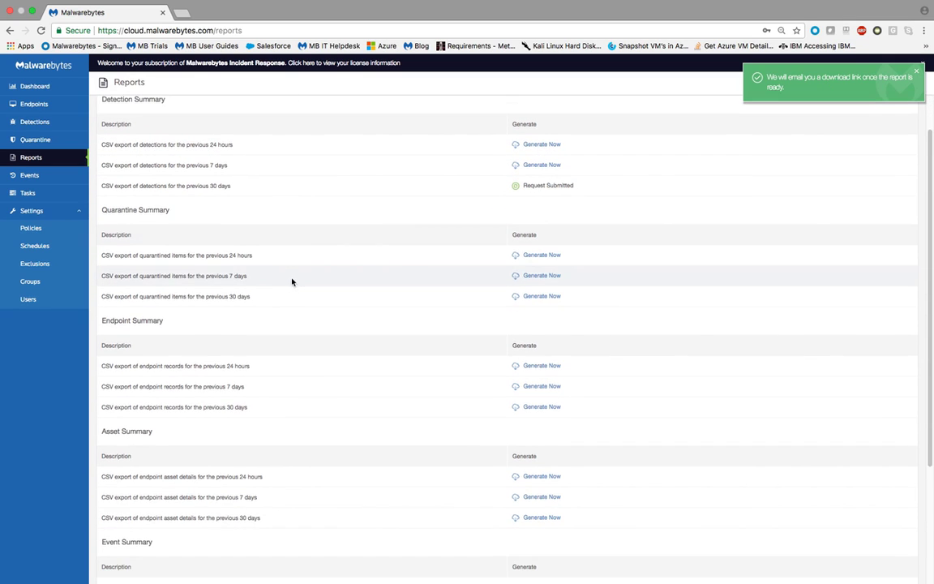
pyautogui.scroll(-1, 292, 280)
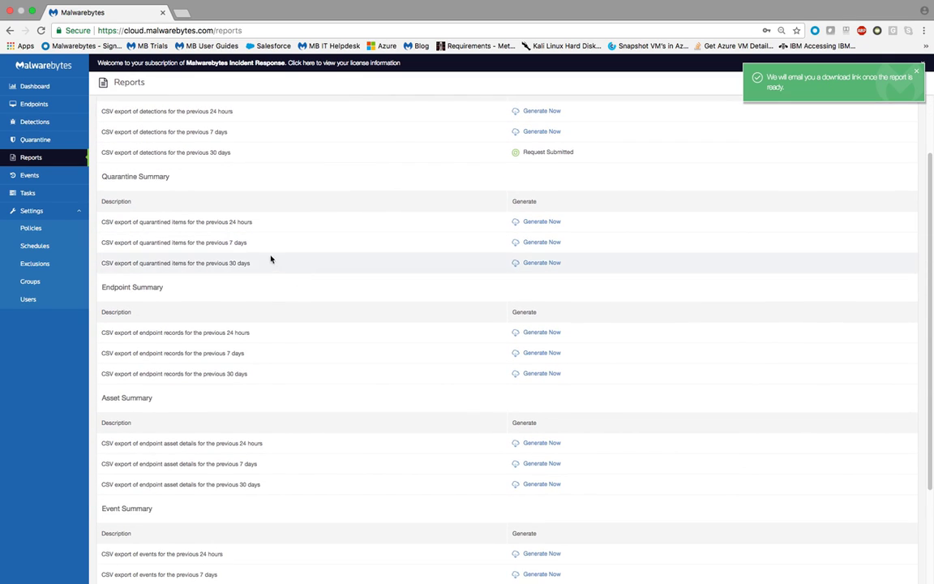
pyautogui.scroll(3, 251, 256)
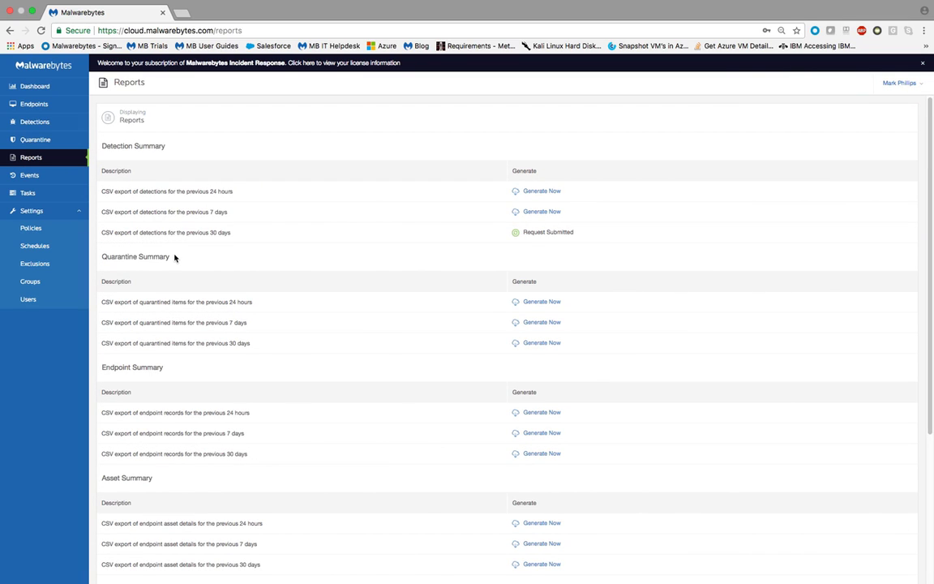
# Start a new exclusion and display the available exclusion types.
pyautogui.click(43, 264)
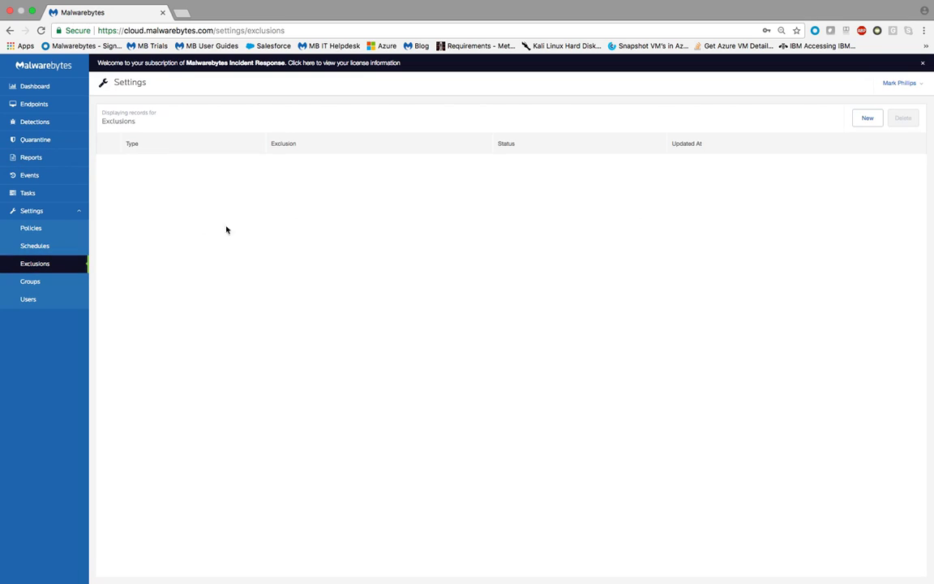
pyautogui.click(868, 119)
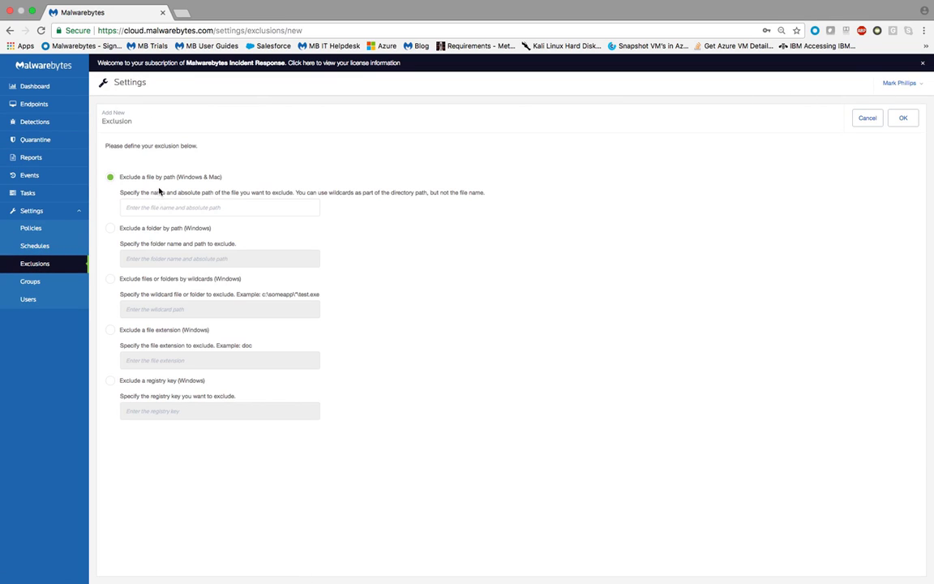